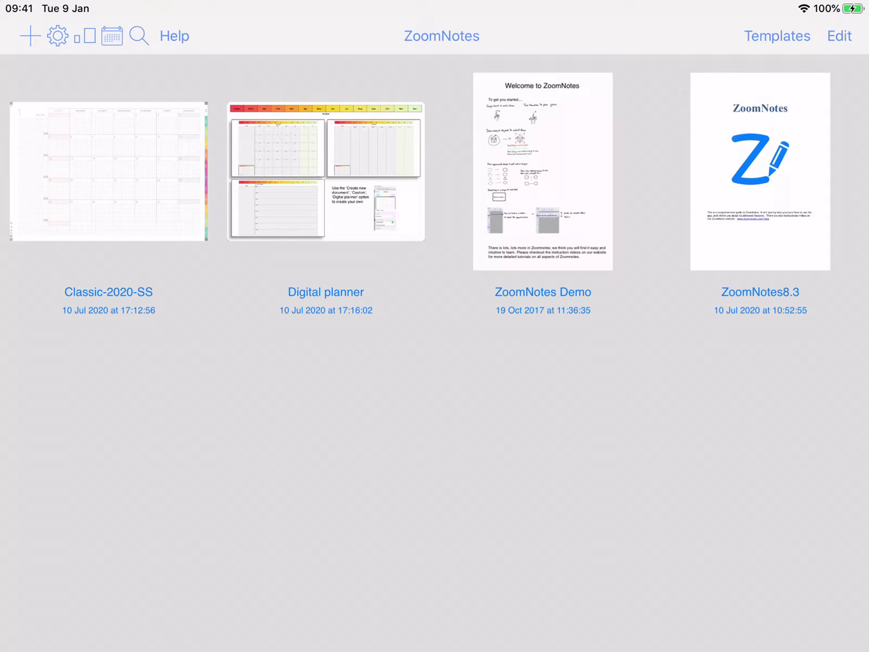
Check the calendar events list, find it empty, then open the Digital planner
click(112, 36)
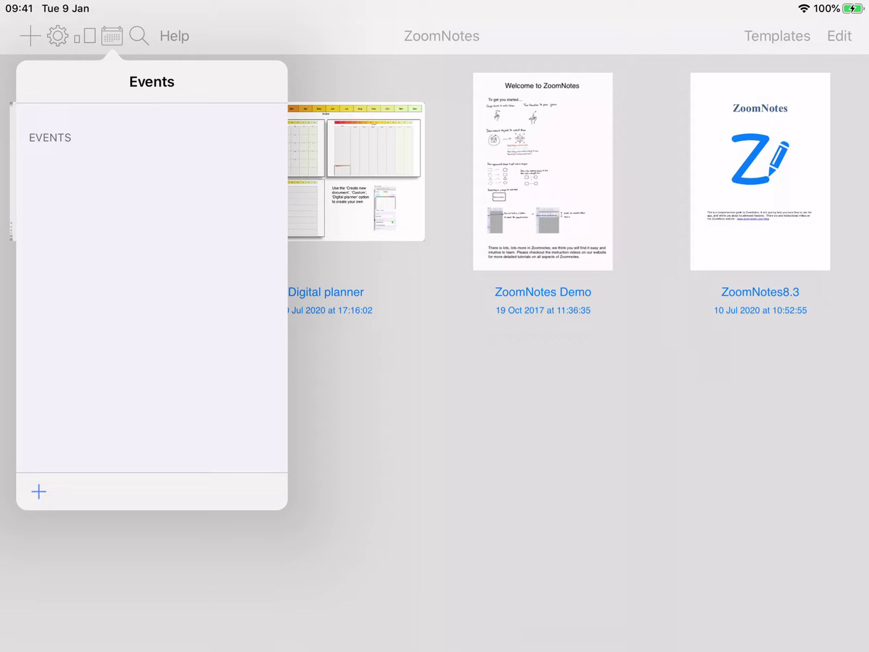
key(Escape)
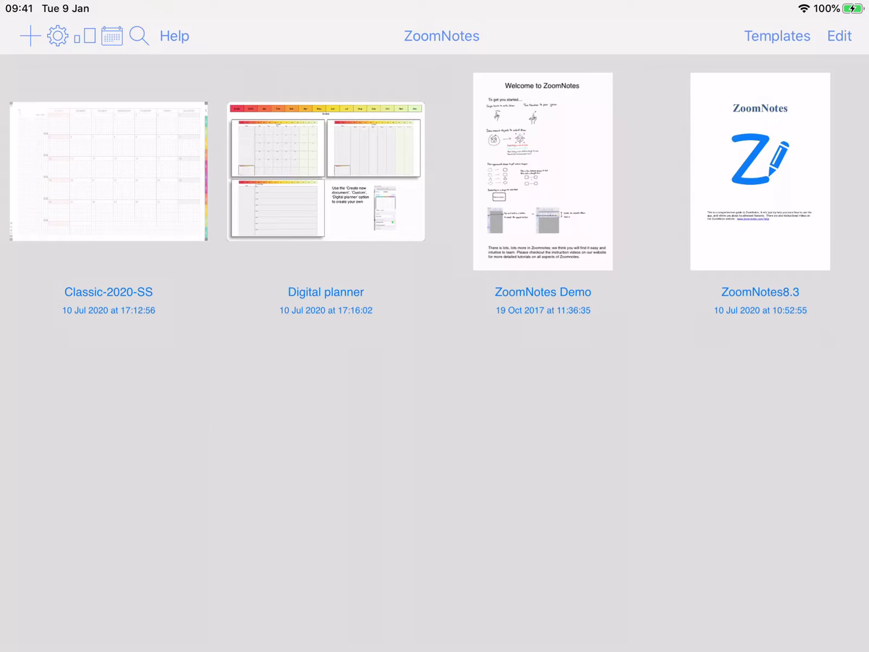
click(326, 181)
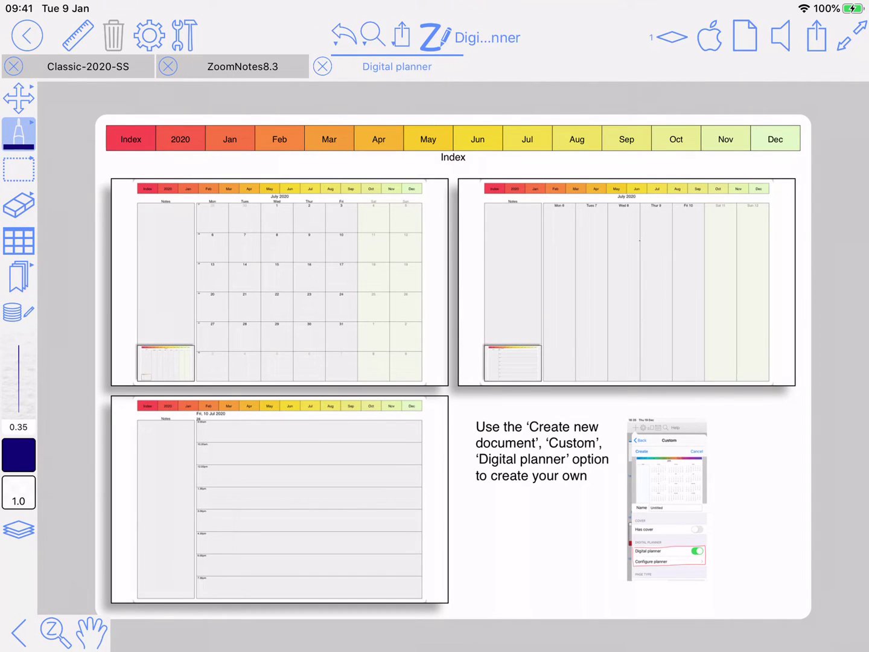
Go to the planner's June 2020 month page and zoom in and out
click(477, 138)
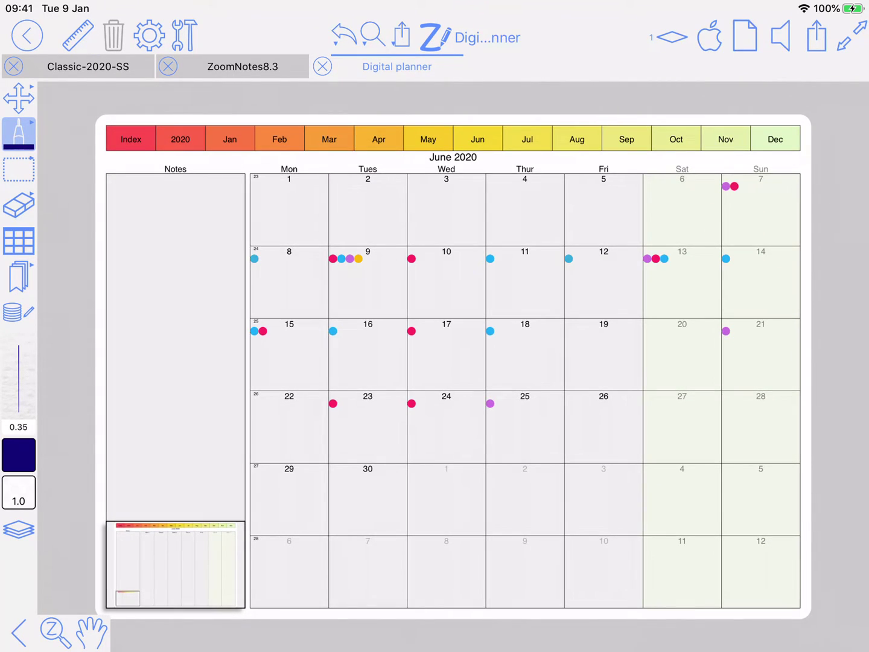
scroll(468, 362, up, 5)
scroll(467, 362, down, 5)
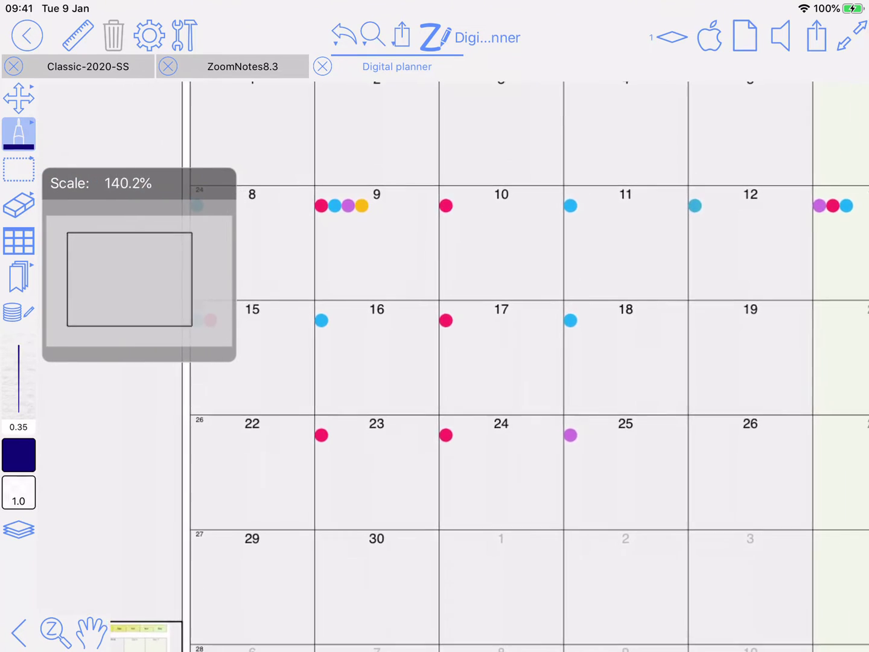
scroll(468, 362, down, 2)
scroll(468, 362, up, 1)
scroll(434, 362, down, 4)
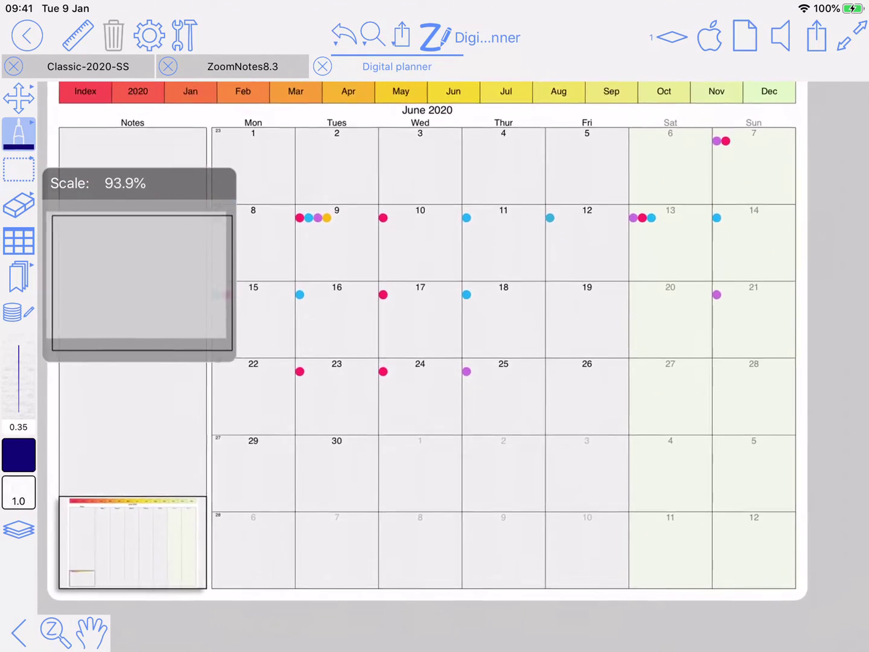
scroll(435, 362, down, 1)
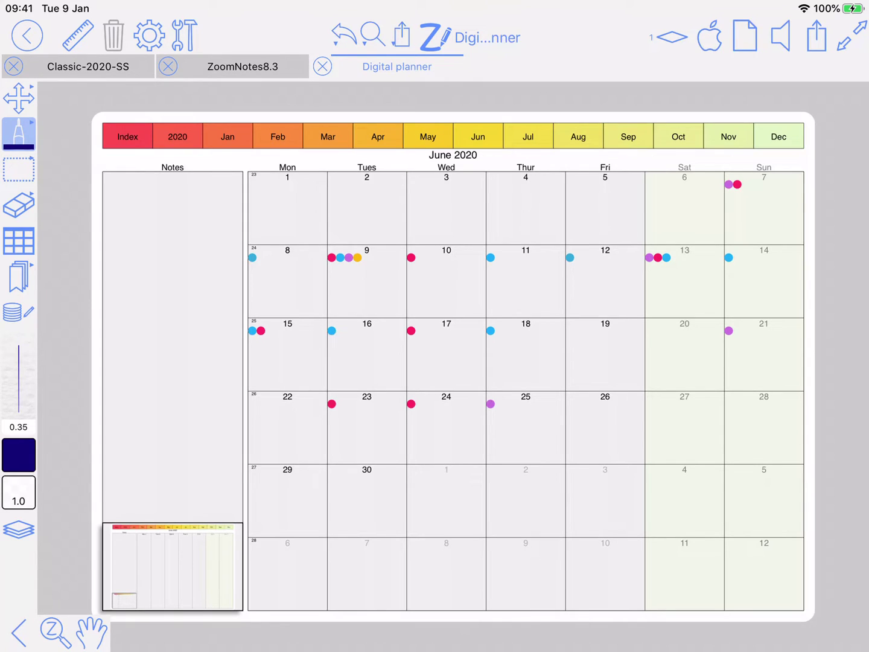
scroll(443, 245, up, 3)
scroll(444, 246, up, 2)
click(350, 279)
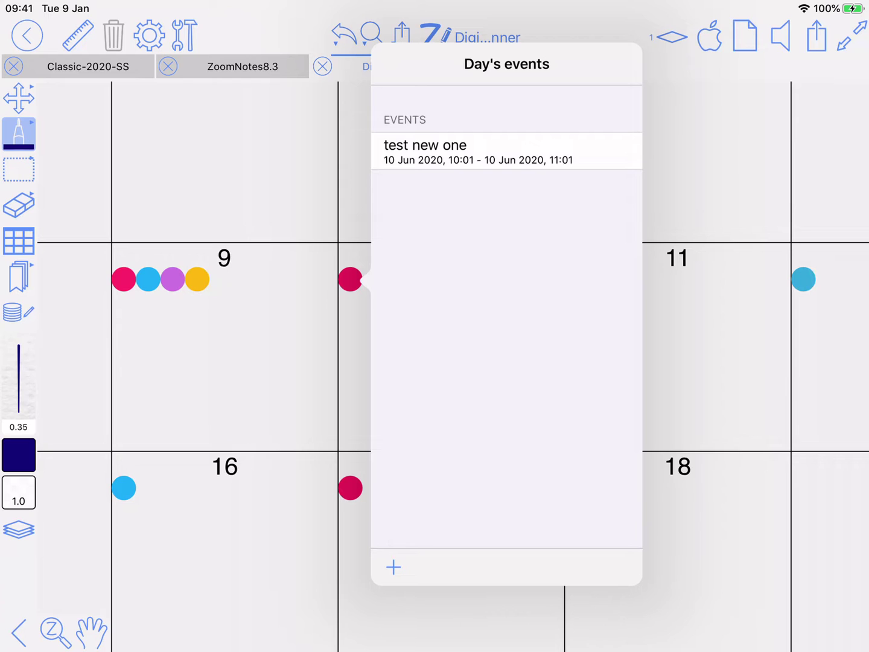
click(476, 150)
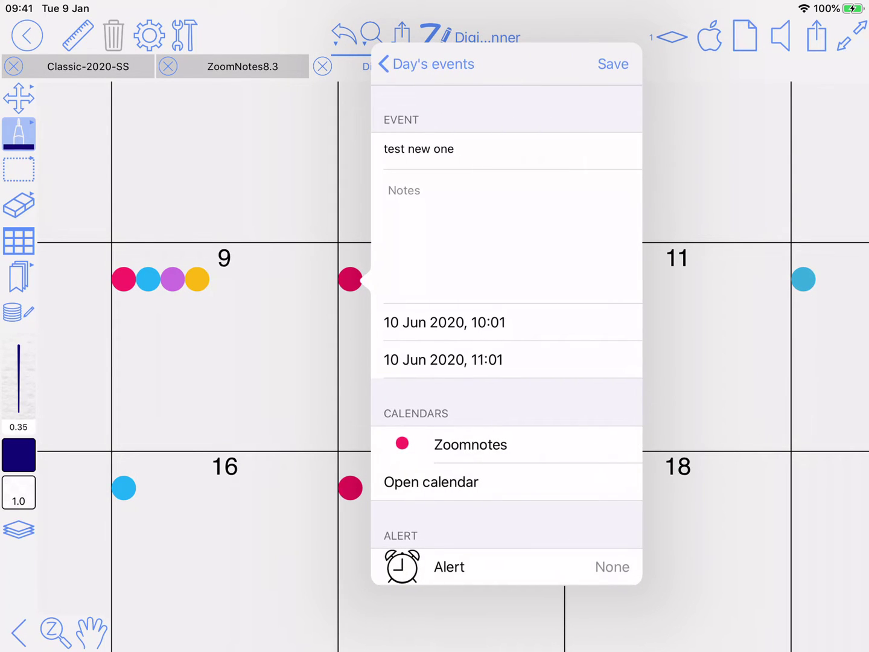
scroll(507, 332, down, 3)
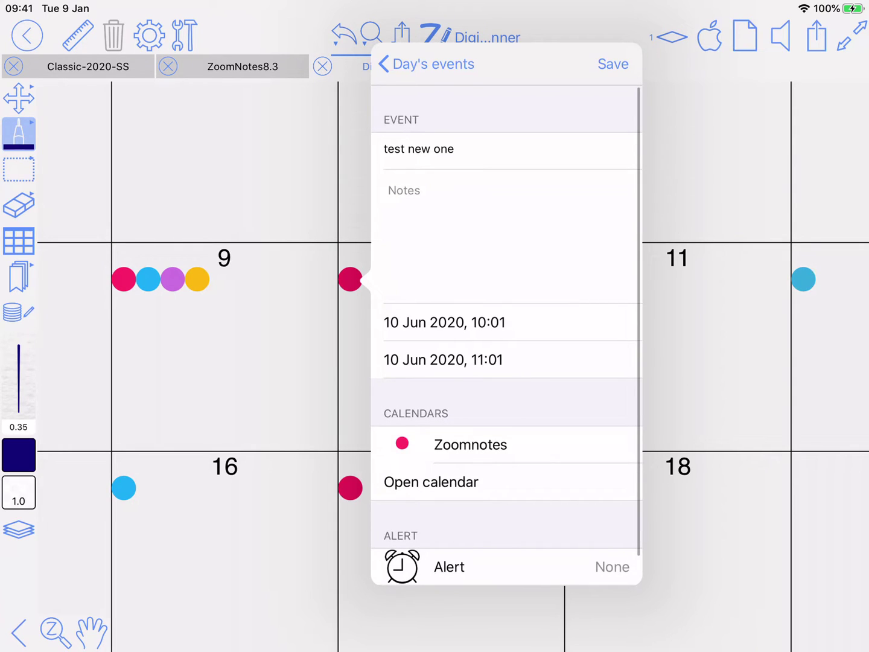
click(384, 63)
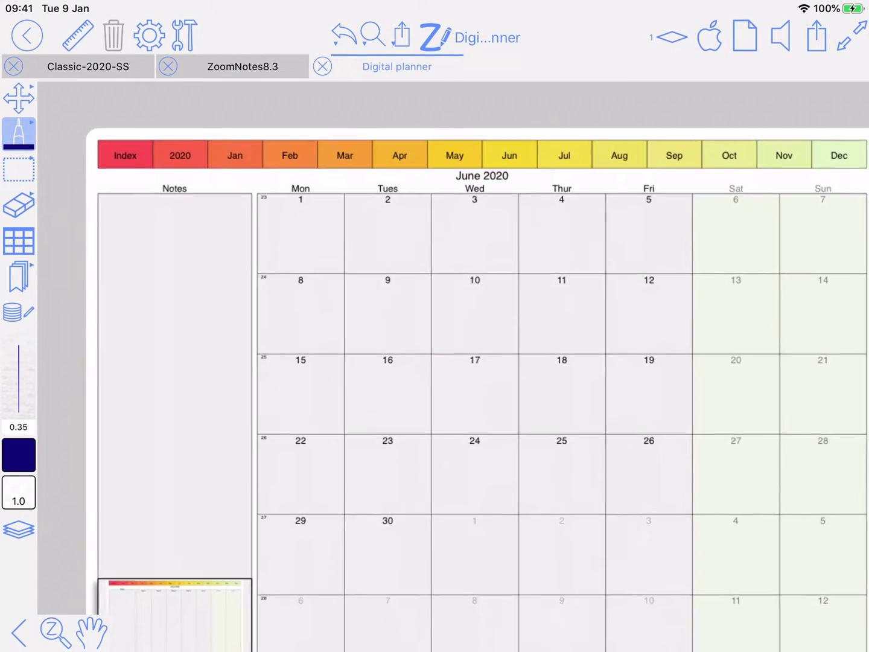
Open the Mon 8–Sun 14 June week page and zoom around it
click(510, 261)
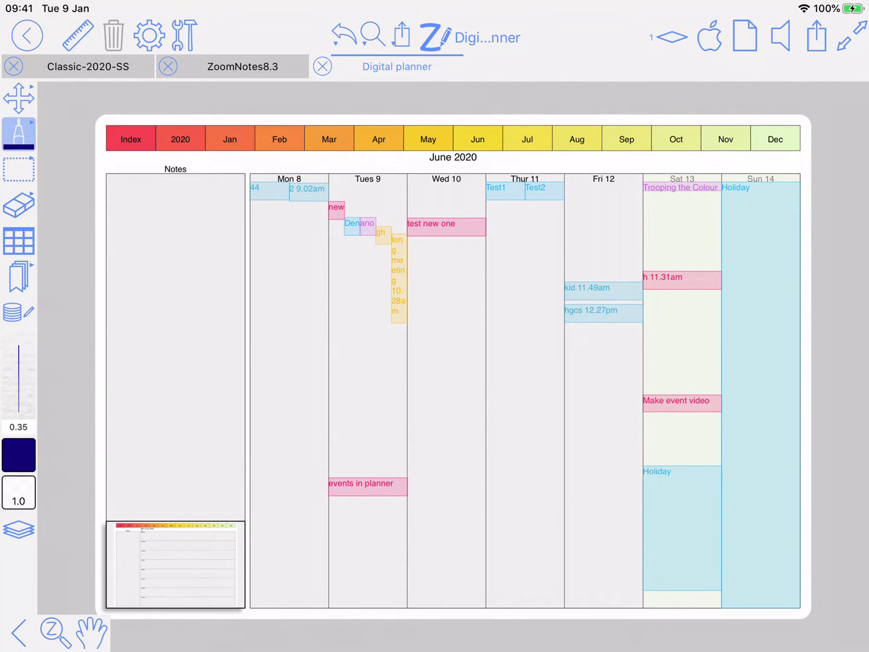
scroll(492, 145, up, 5)
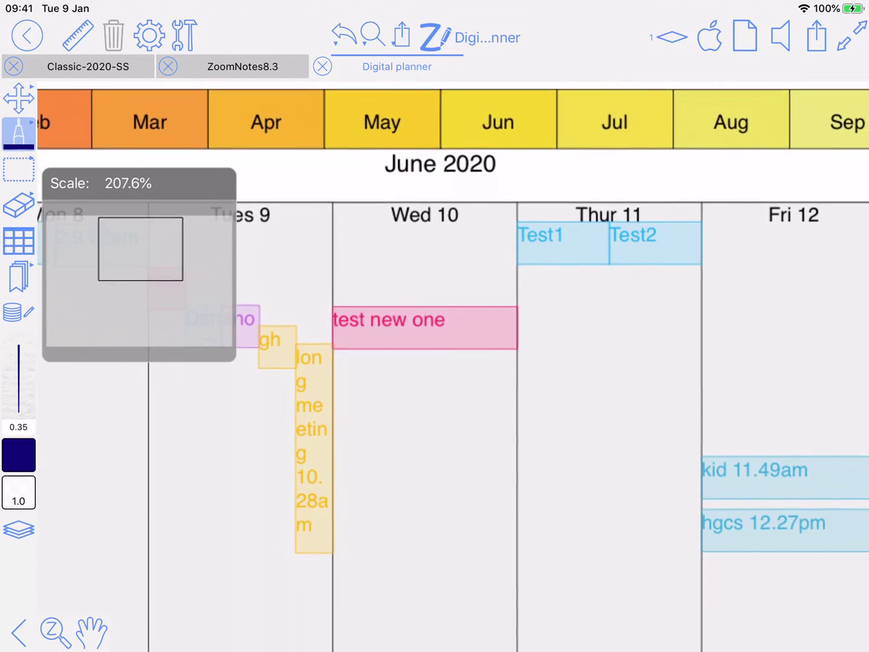
scroll(453, 362, down, 5)
scroll(453, 362, up, 3)
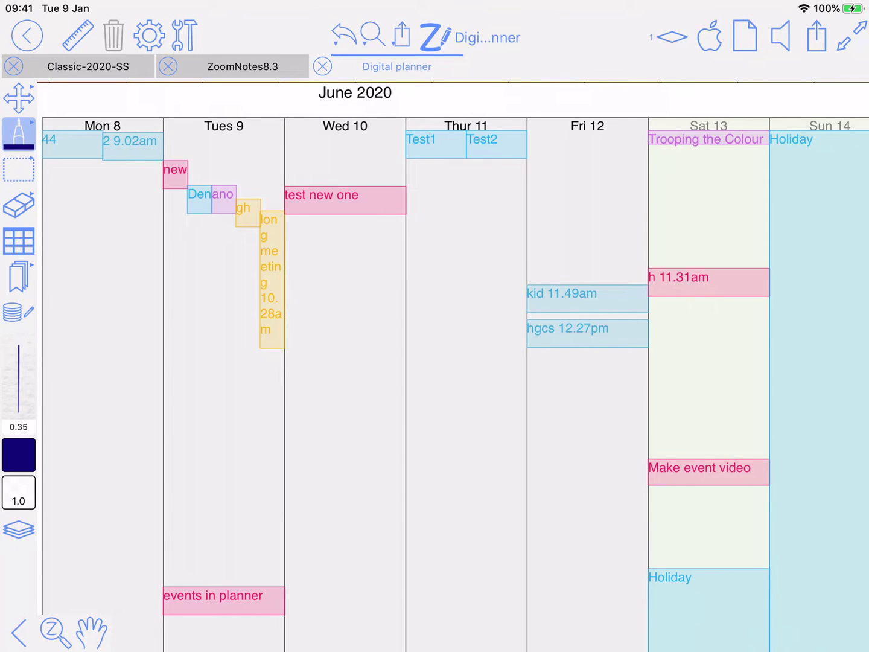
Change the 'test new one' event's end from 11:01 to 14:01 and save
click(344, 200)
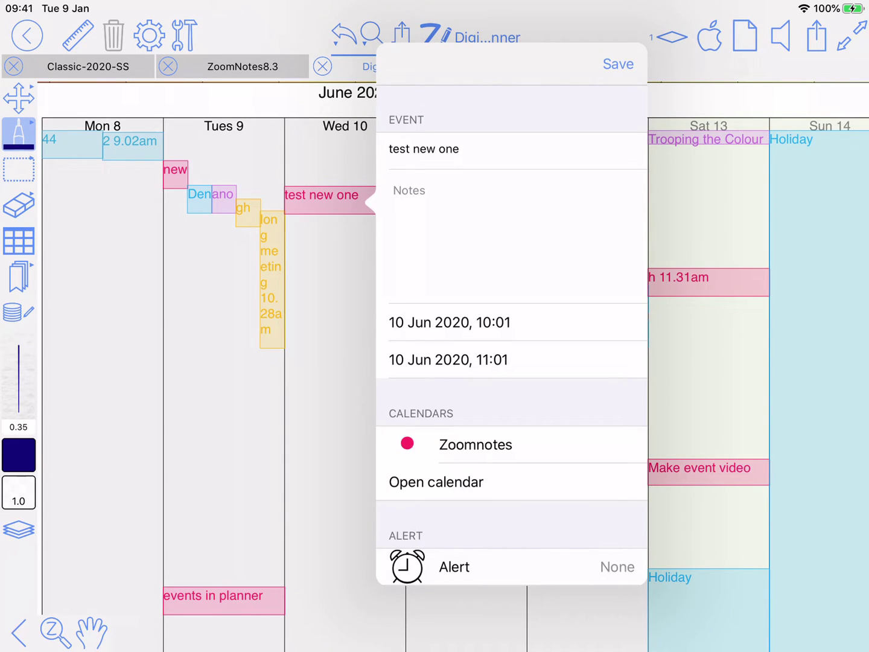
click(447, 360)
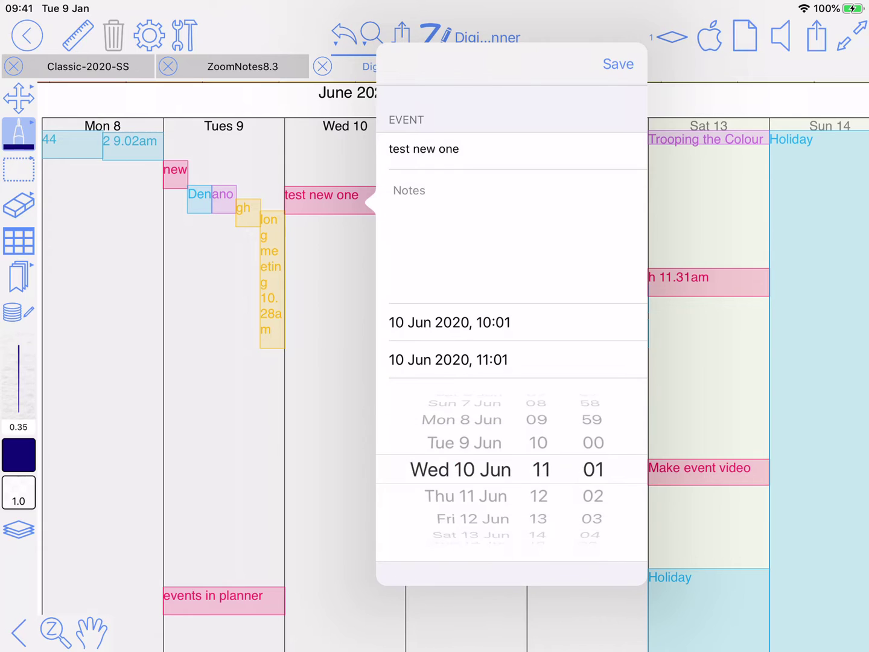
drag(538, 495, 539, 422)
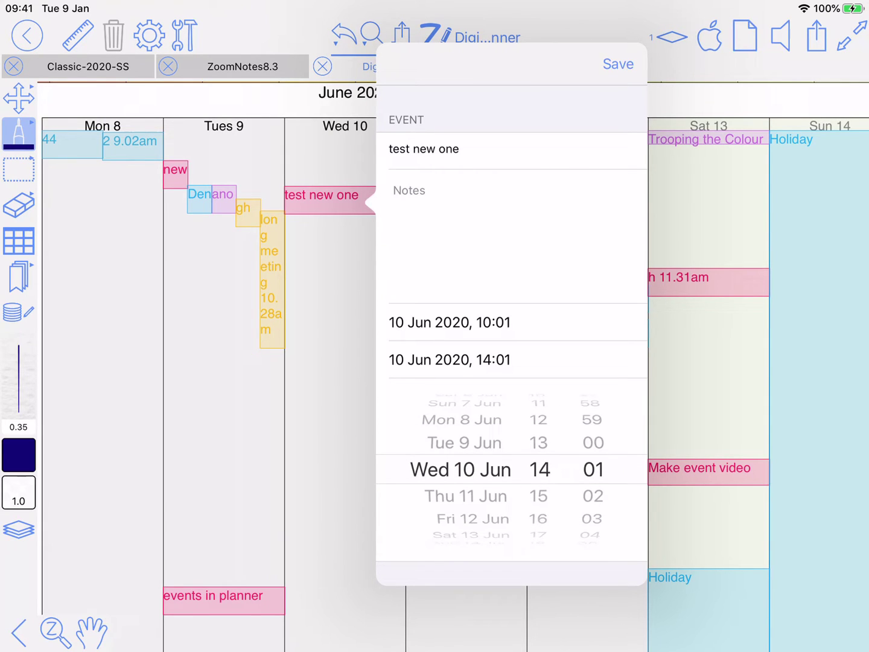
click(618, 64)
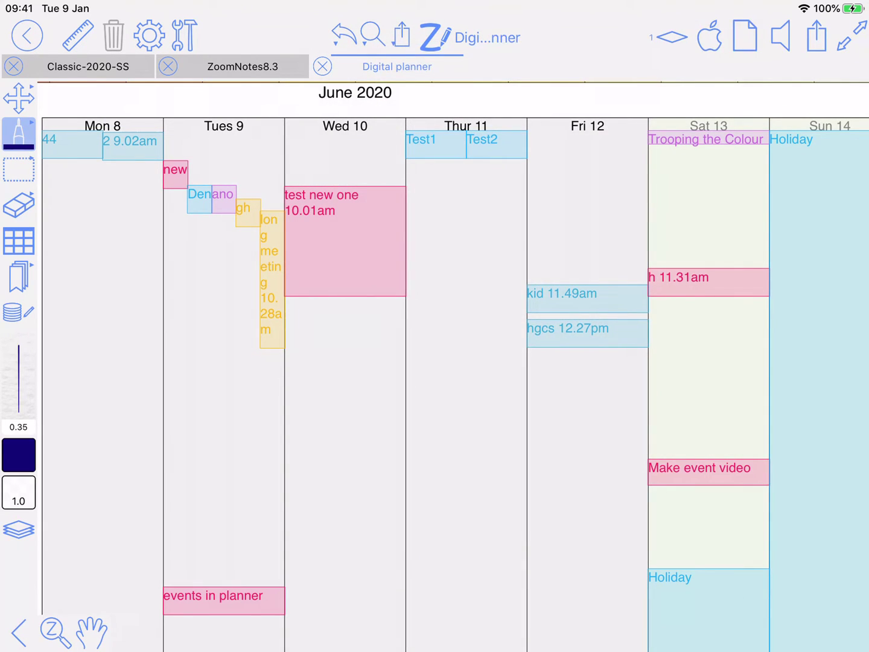
scroll(587, 315, down, 3)
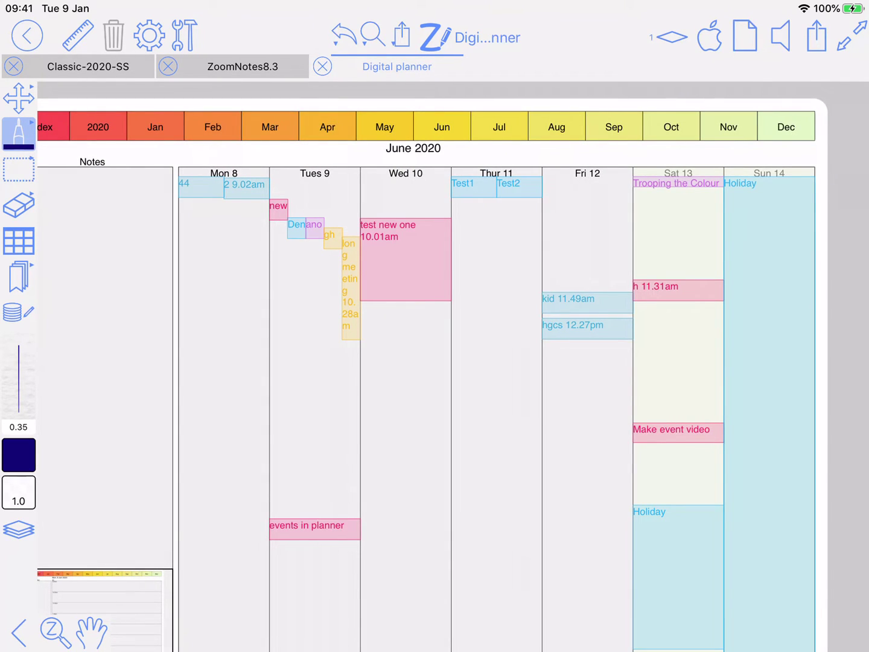
scroll(432, 374, down, 3)
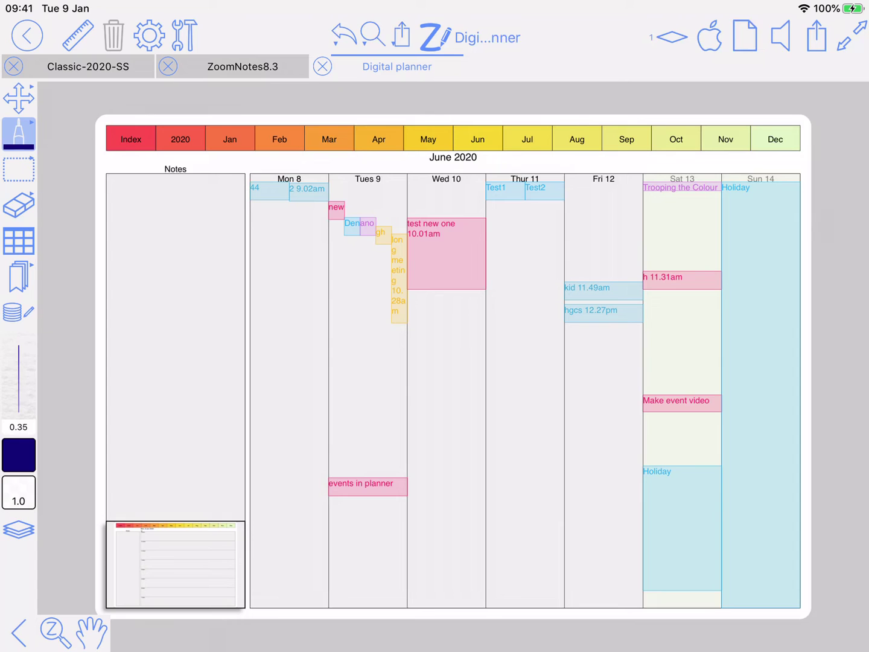
scroll(438, 387, up, 3)
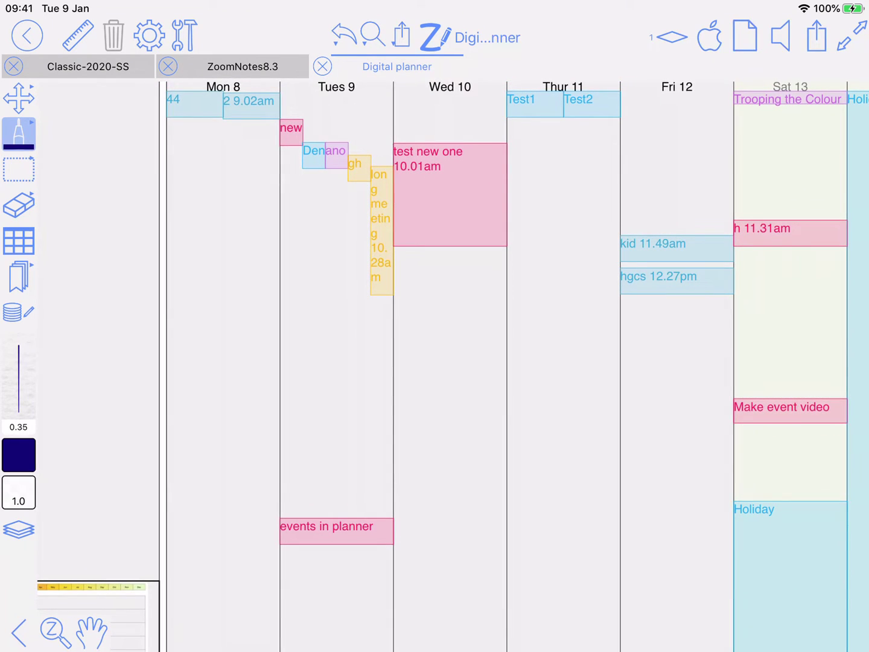
click(467, 350)
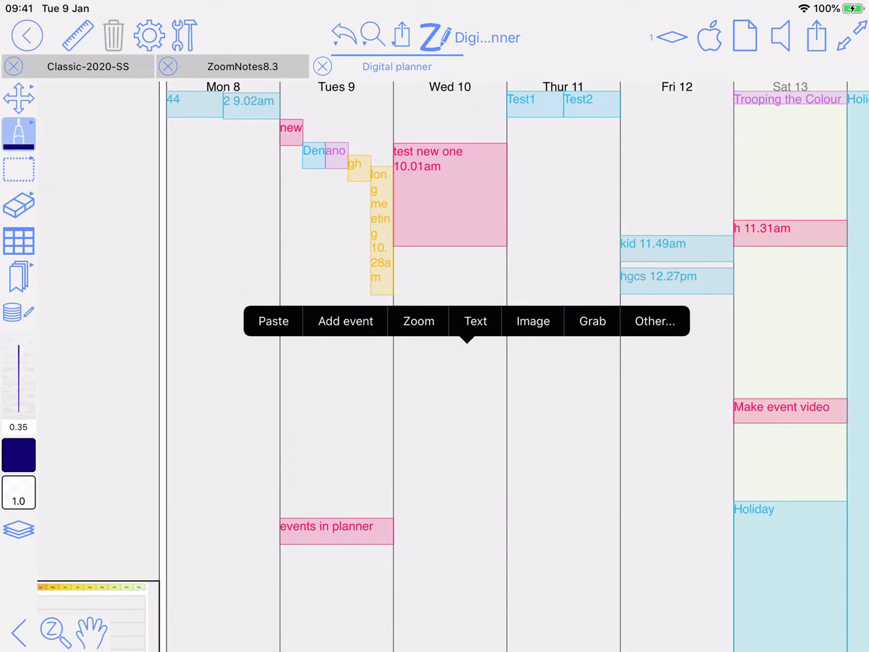
click(346, 321)
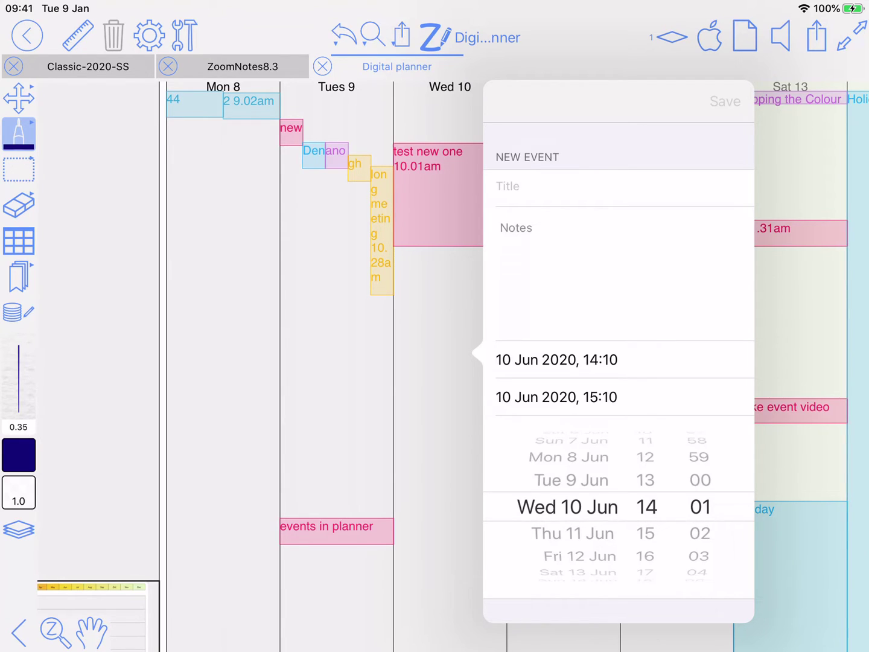
key(Escape)
scroll(434, 326, down, 3)
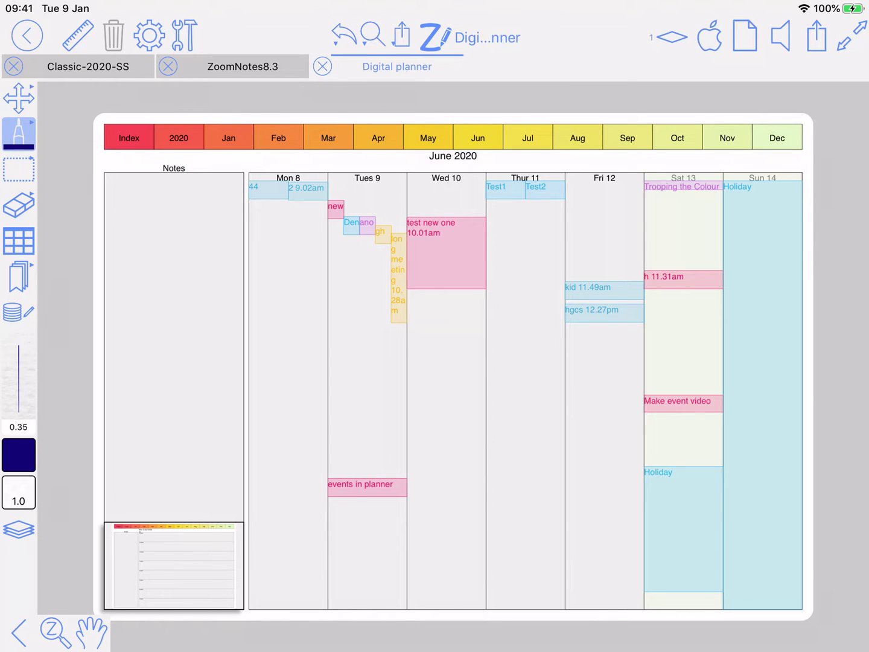
Leave Show events and Fill background area on in the planner's Calendar settings
click(435, 38)
scroll(436, 350, down, 10)
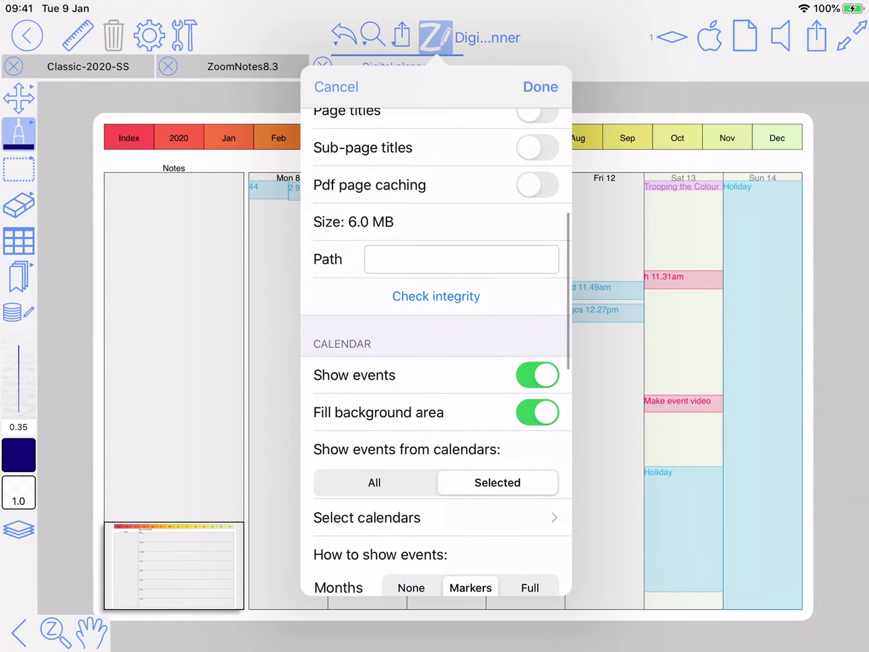
click(537, 374)
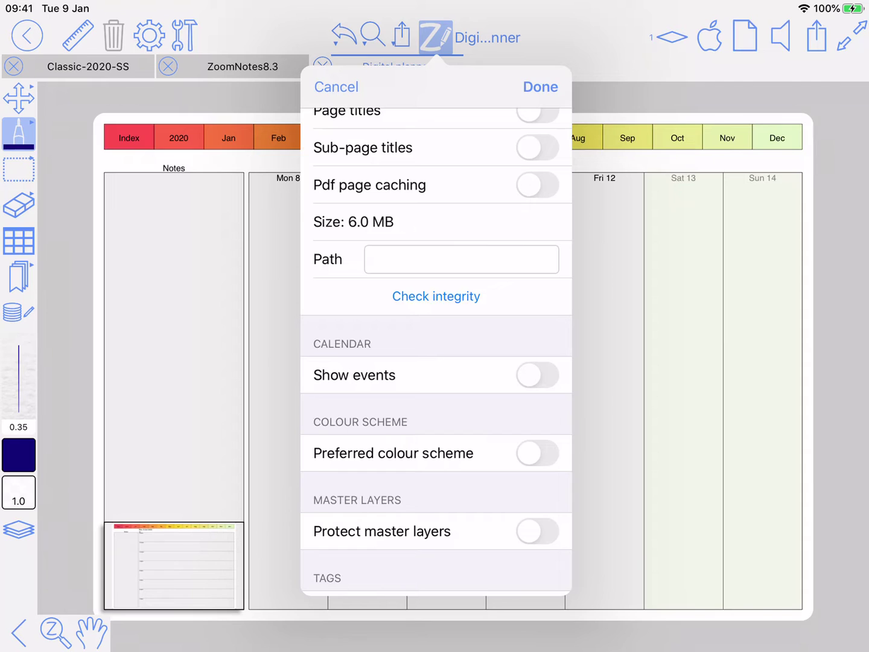
click(537, 374)
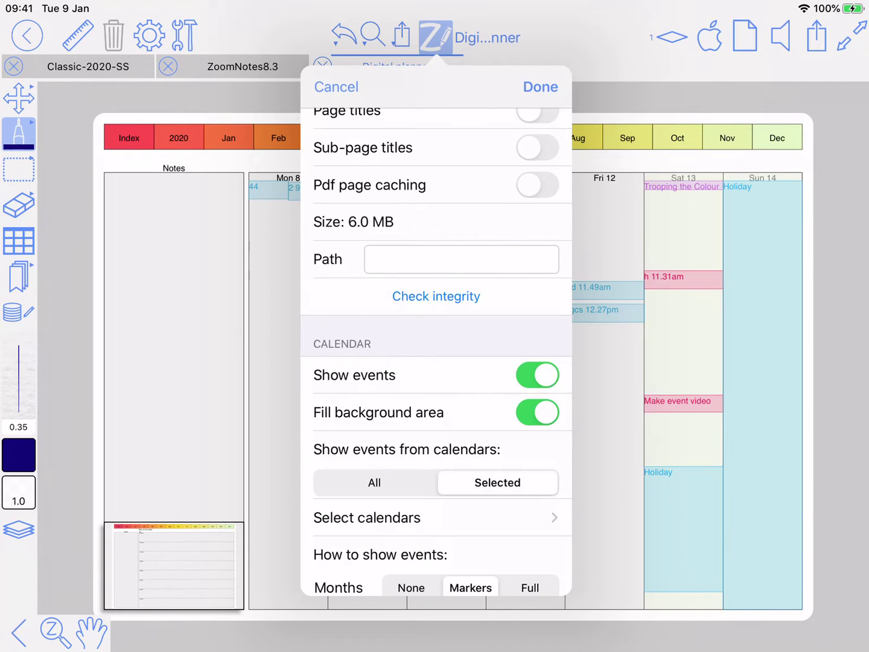
click(537, 412)
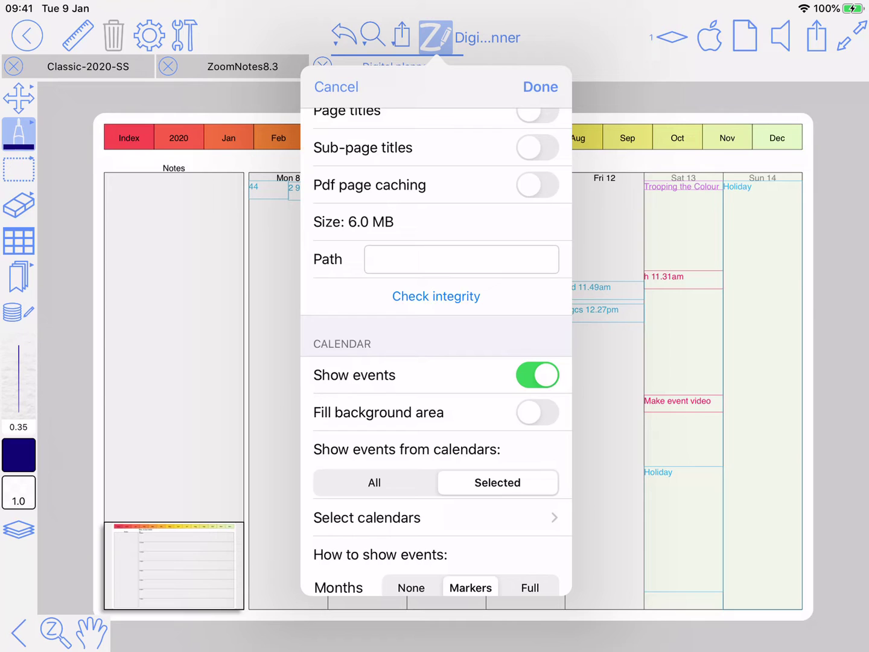
click(537, 412)
scroll(436, 351, down, 5)
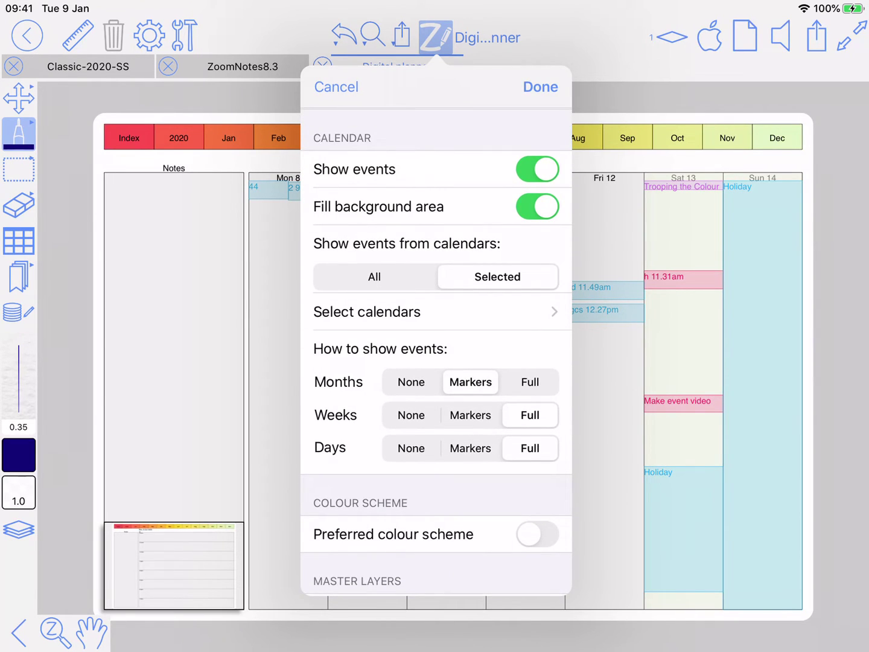
click(374, 276)
click(497, 276)
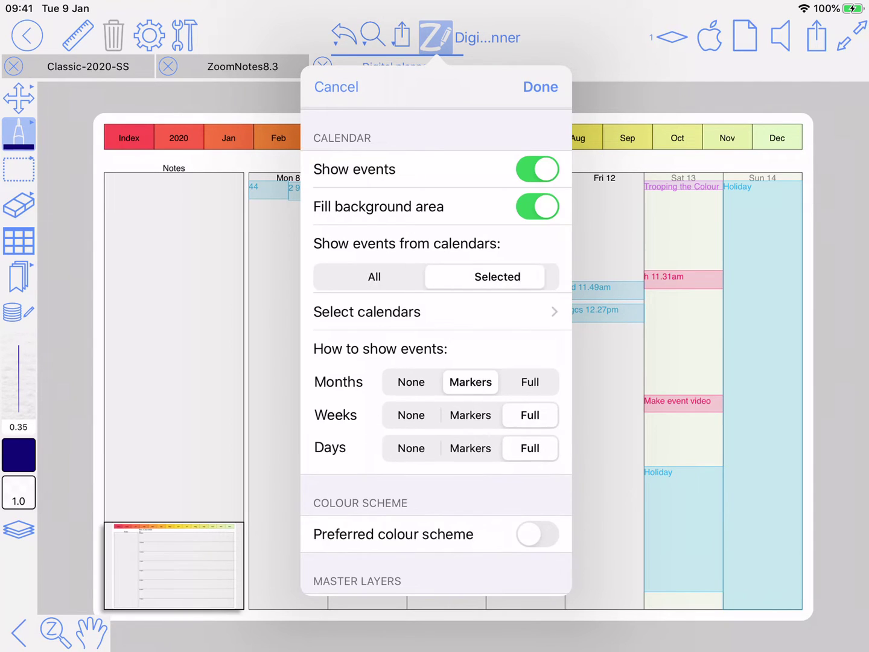
Tick Home and both Calendar entries, save, then show events from All calendars
click(434, 312)
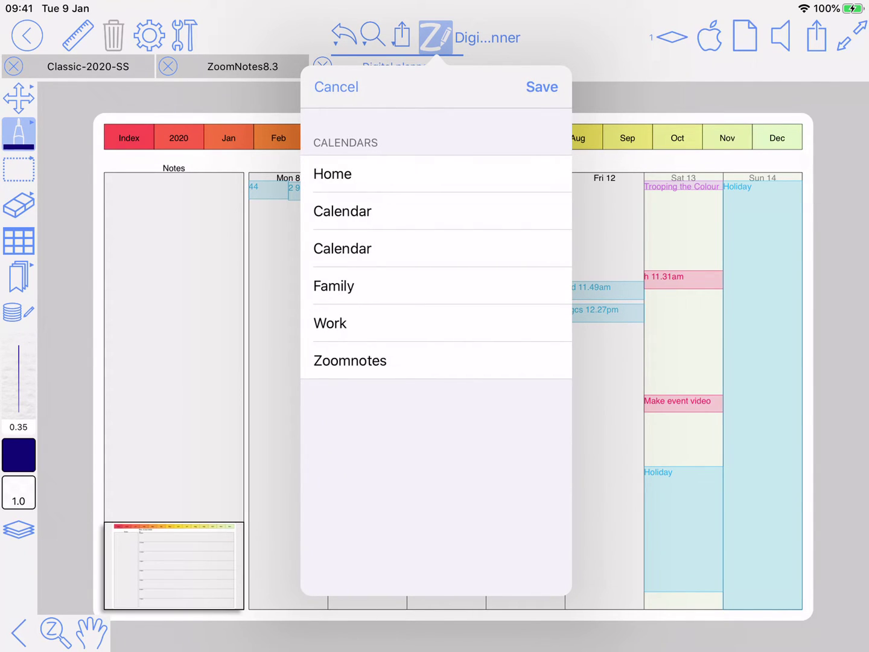
click(338, 173)
click(342, 211)
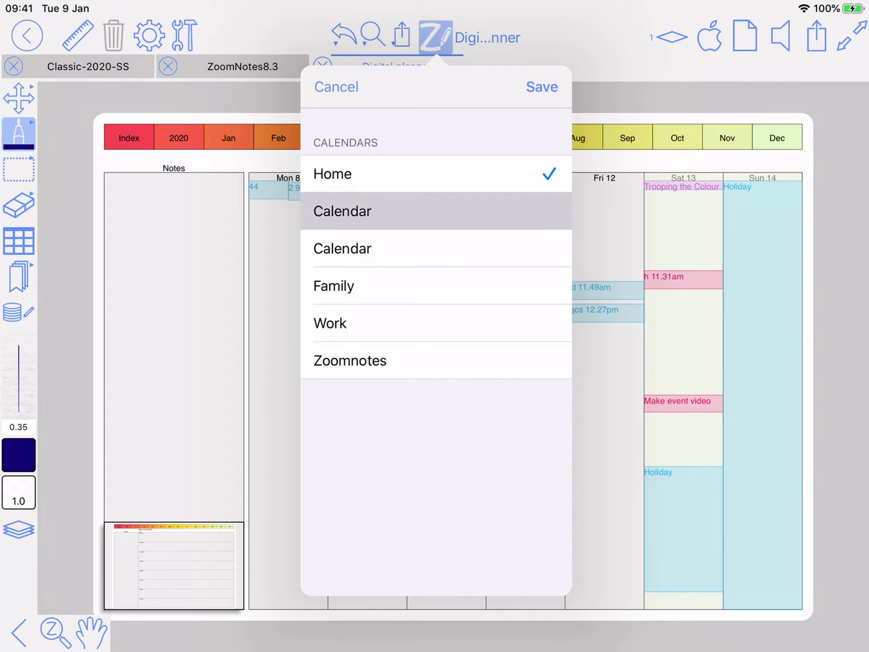
click(343, 249)
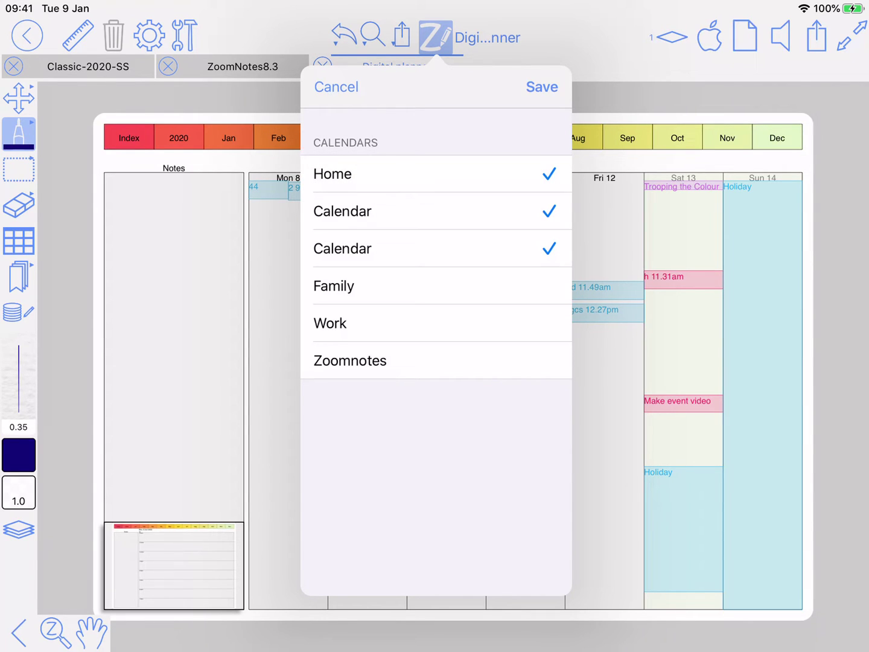
click(542, 87)
click(374, 276)
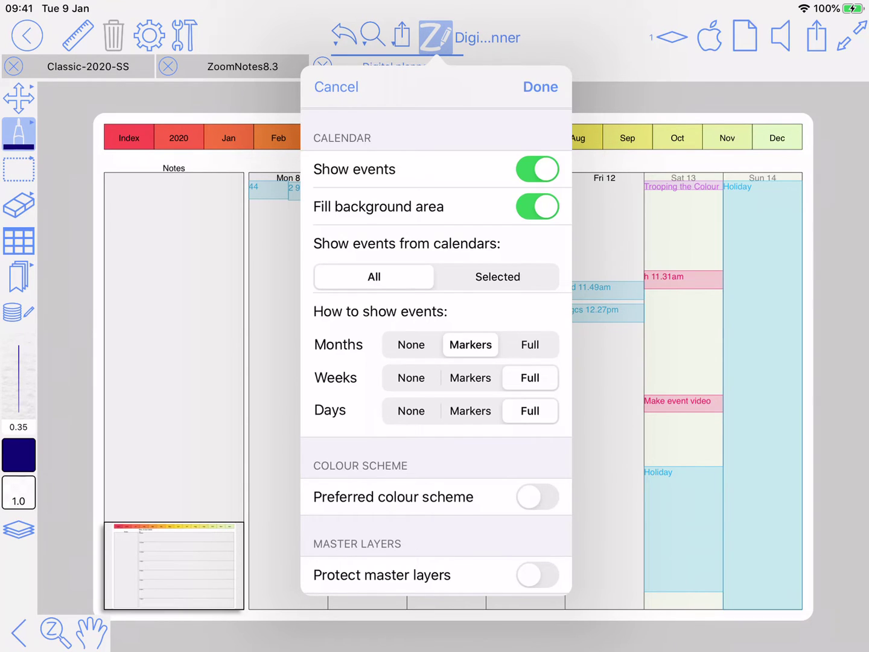
click(470, 377)
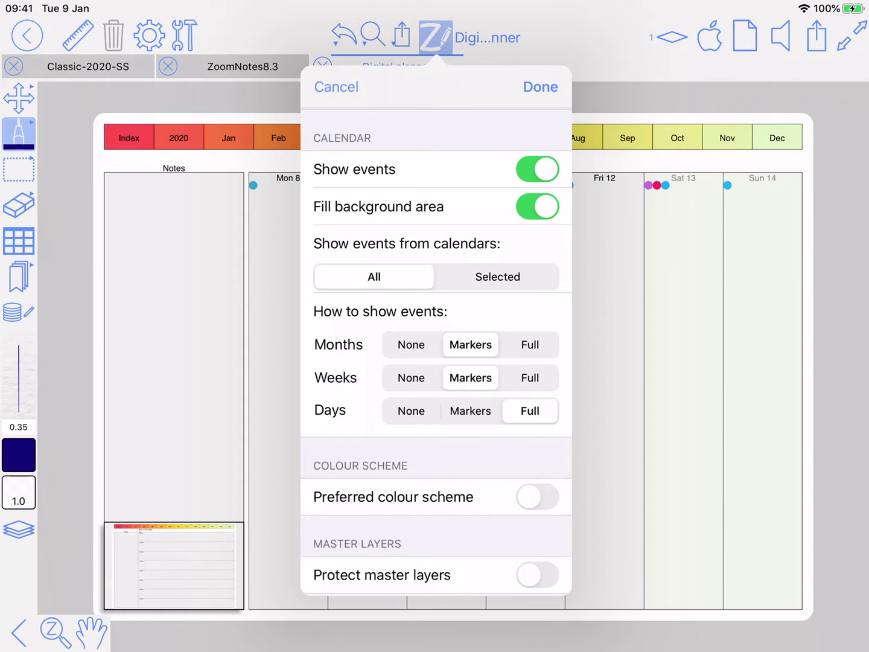
click(529, 378)
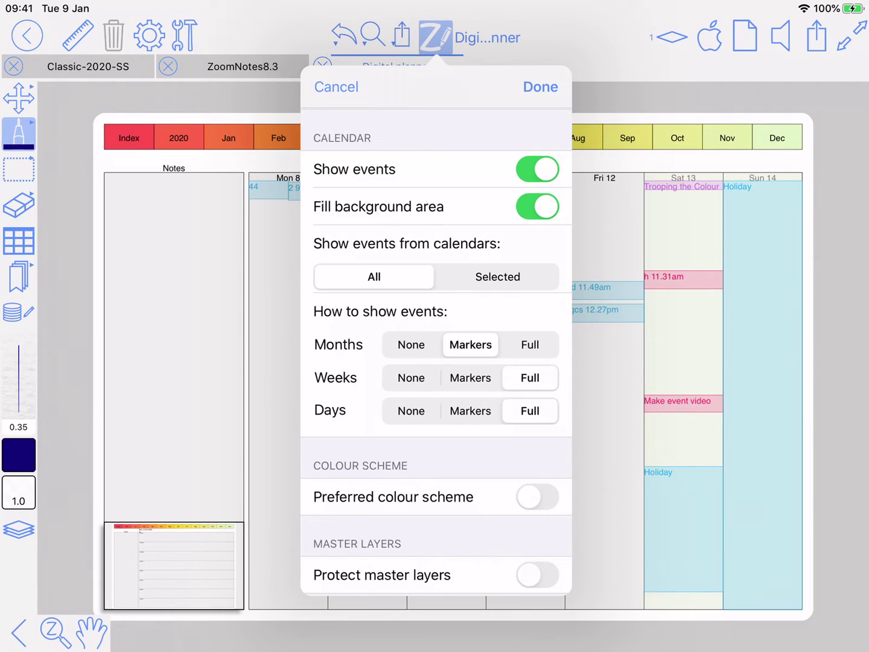
scroll(436, 350, down, 3)
scroll(435, 351, up, 3)
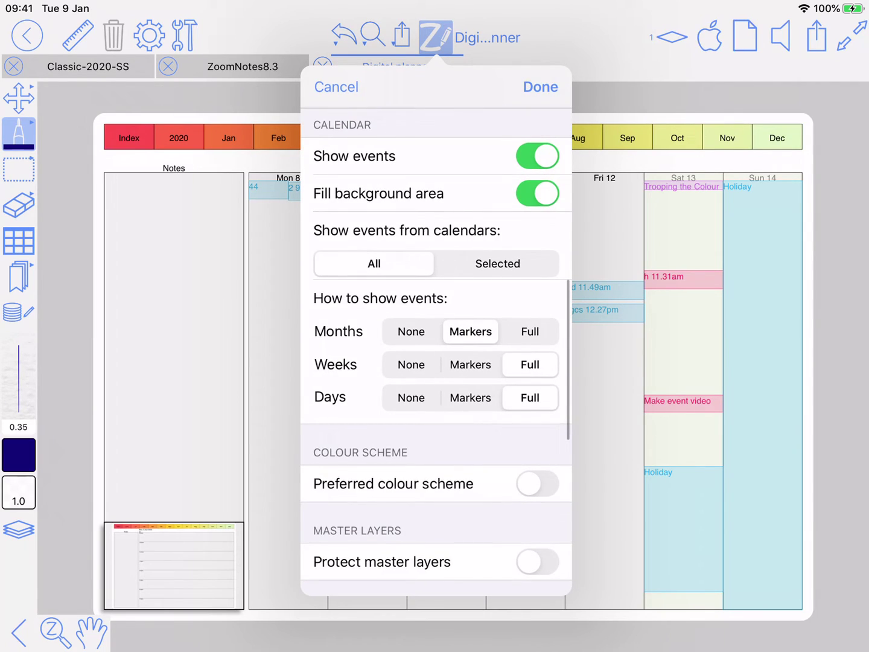
Close document settings and open the Friday 12 June day page
click(541, 87)
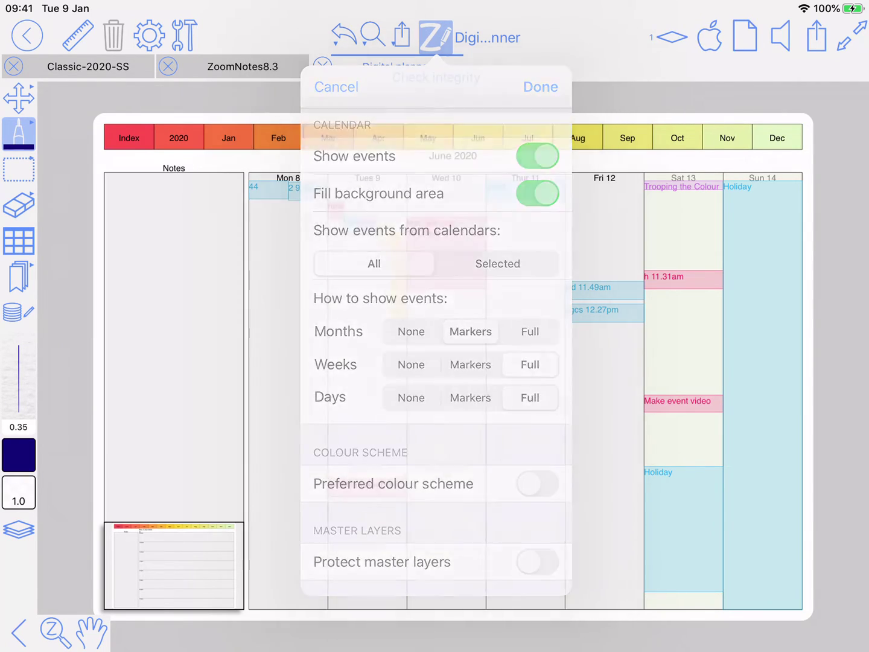
click(604, 177)
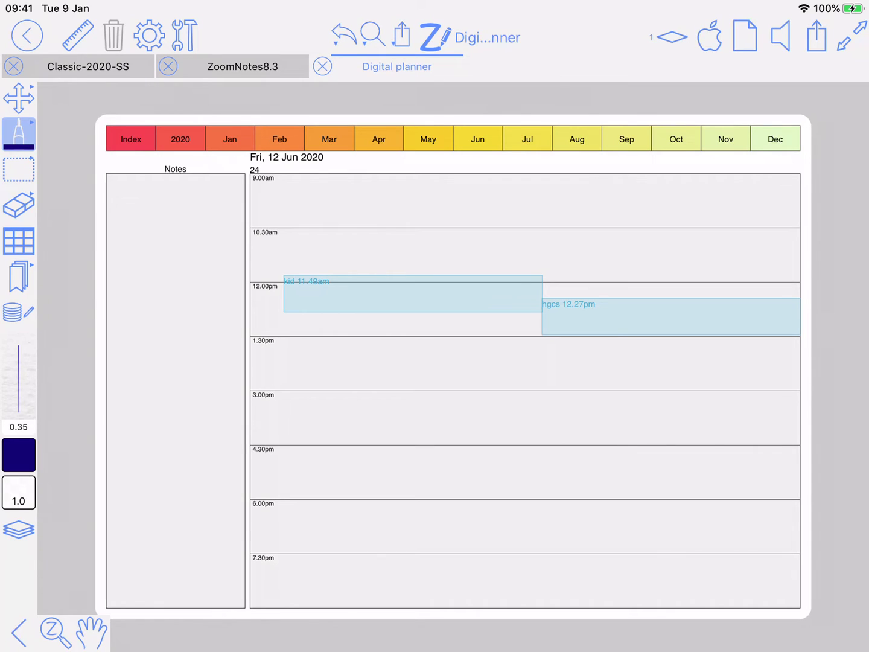
click(745, 35)
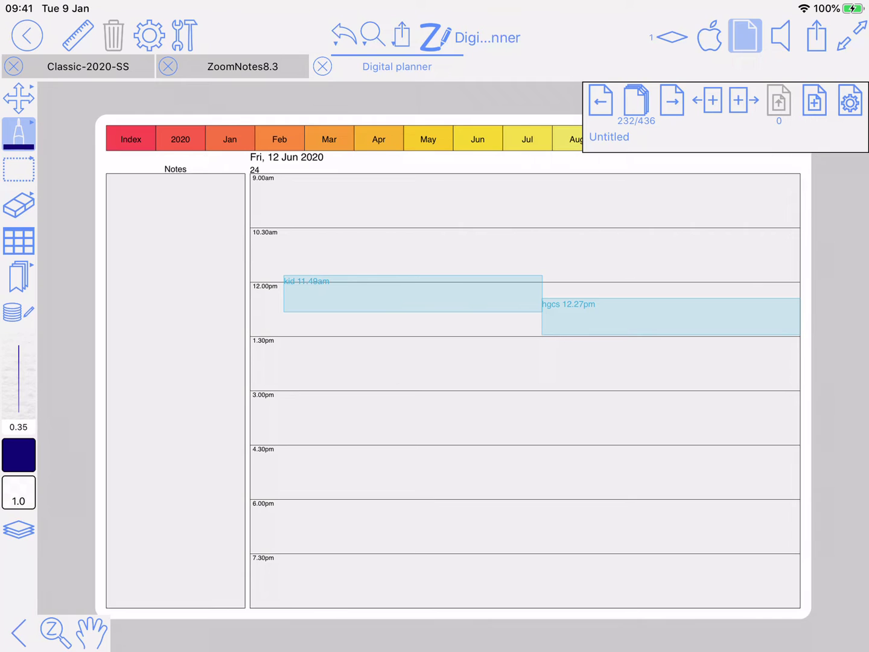
Set the 12 June page's right event-area inset to 50 in Page Properties
click(609, 137)
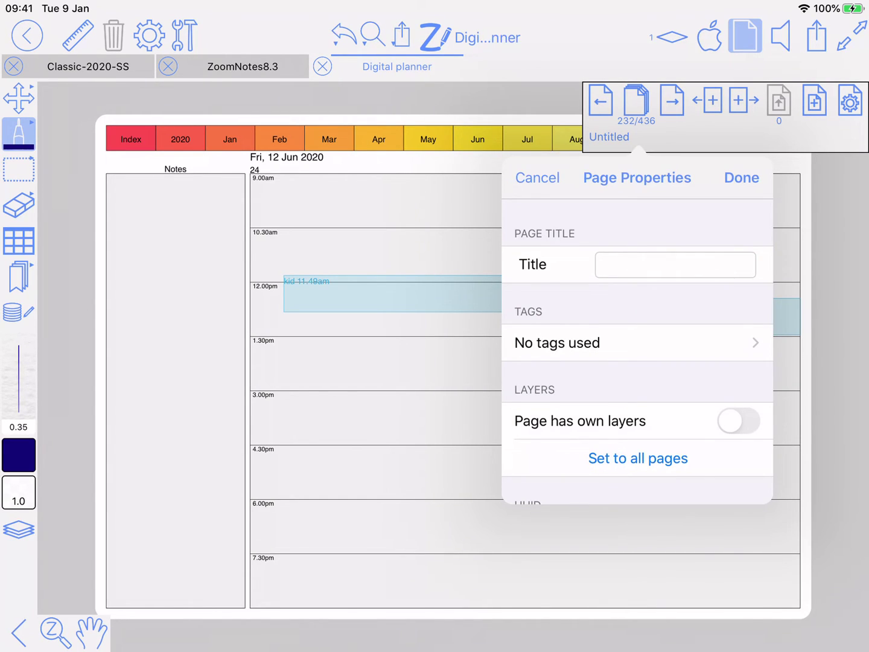
scroll(638, 351, down, 10)
scroll(638, 350, up, 2)
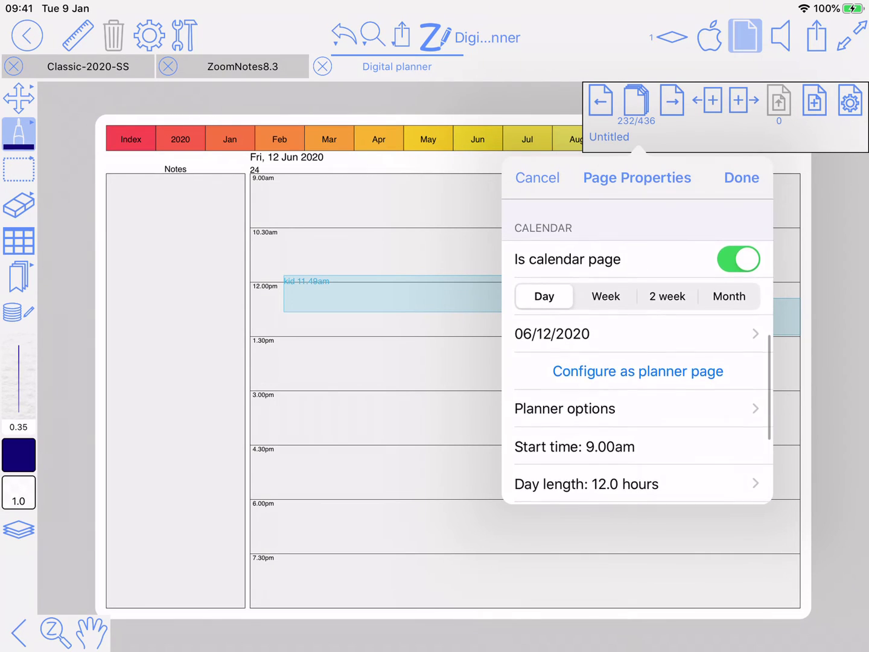
scroll(637, 350, down, 5)
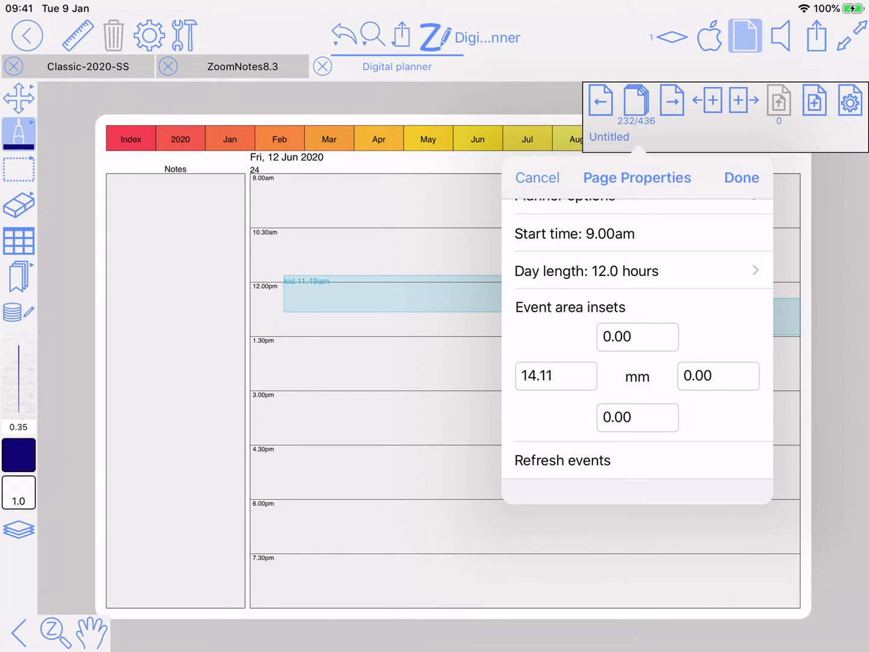
click(719, 376)
key(BackSpace)
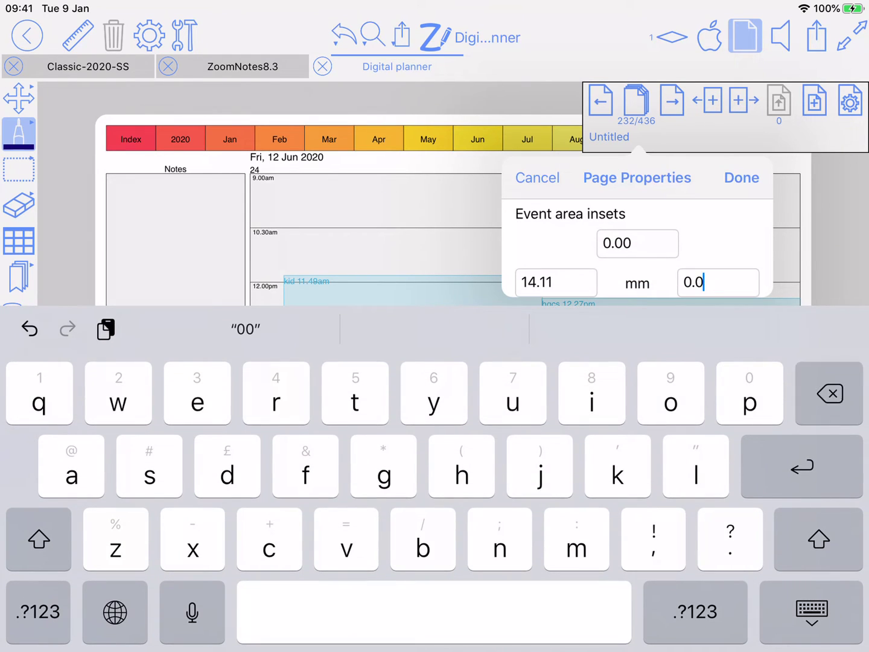
key(BackSpace)
key(BackSpace)
key(BackSpace)
text(t)
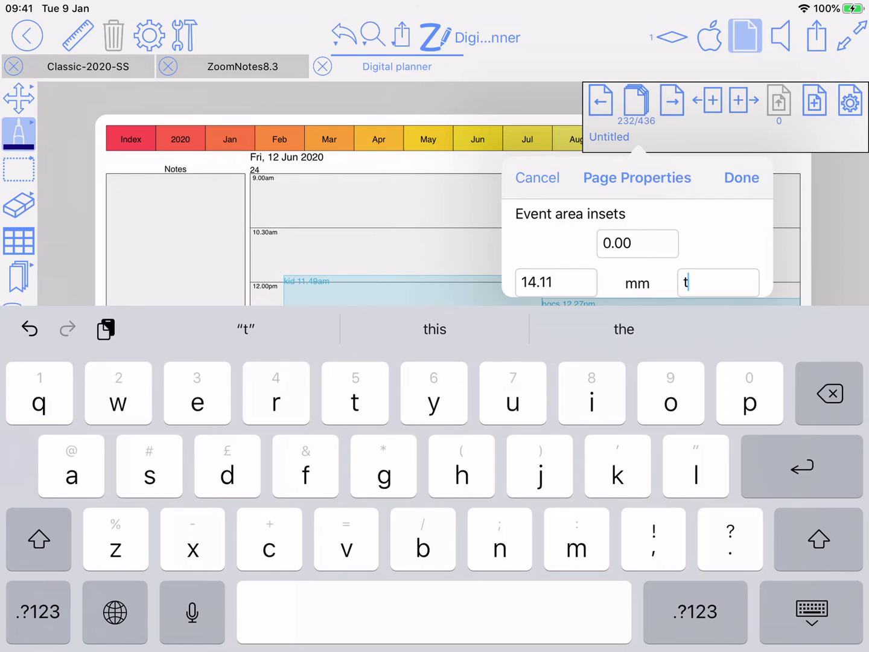
key(BackSpace)
text(5)
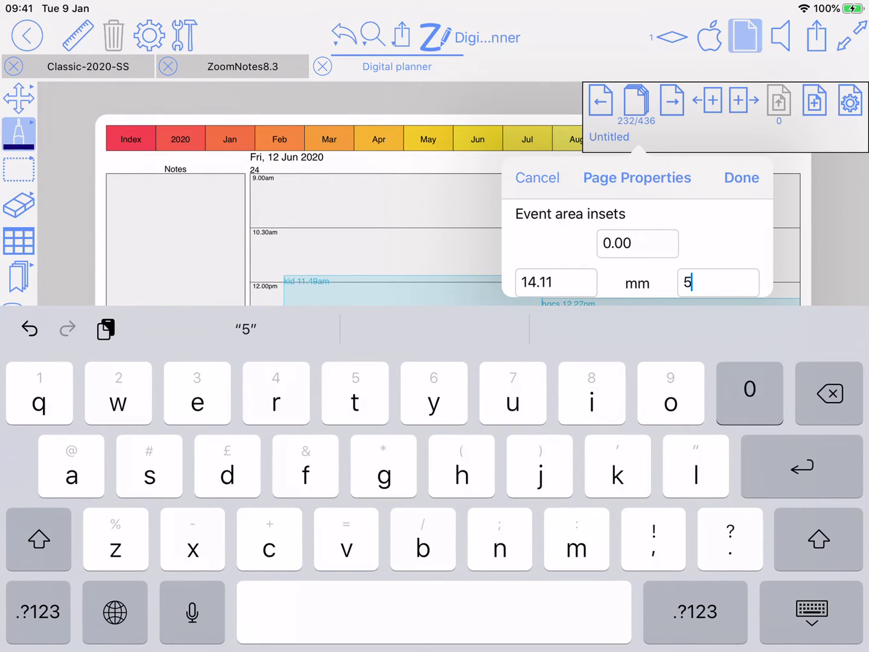
text(0)
key(Return)
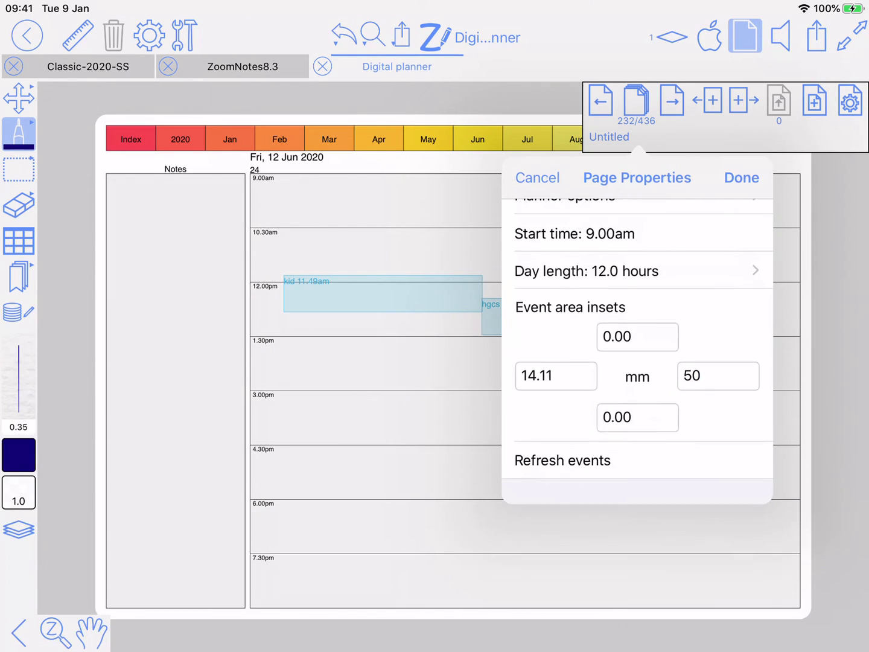
click(742, 177)
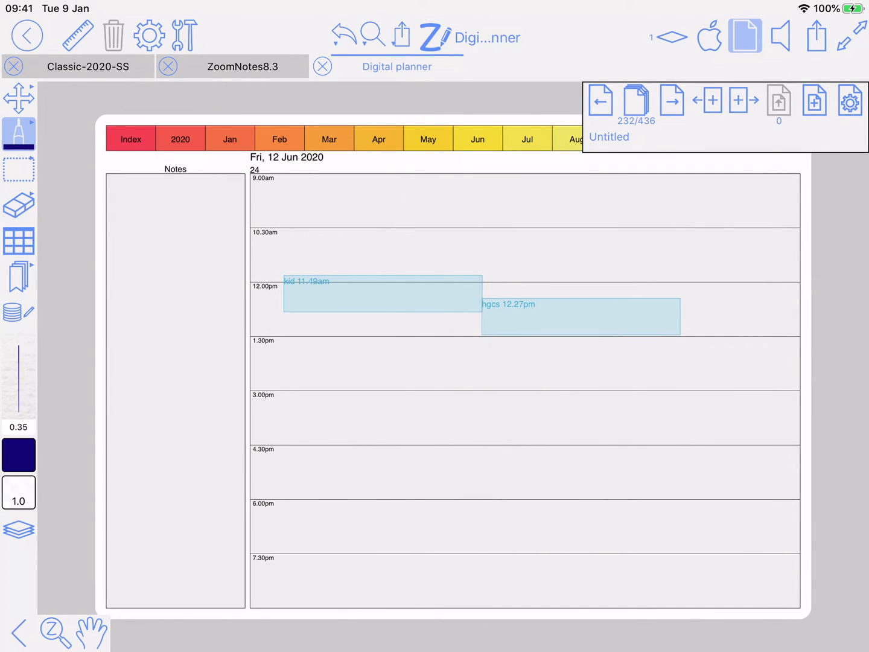
Handwrite a note right of the hgcs event and close the page options
drag(719, 316, 750, 314)
mouse_move(689, 328)
mouse_down()
mouse_move(717, 320)
mouse_move(780, 332)
mouse_up()
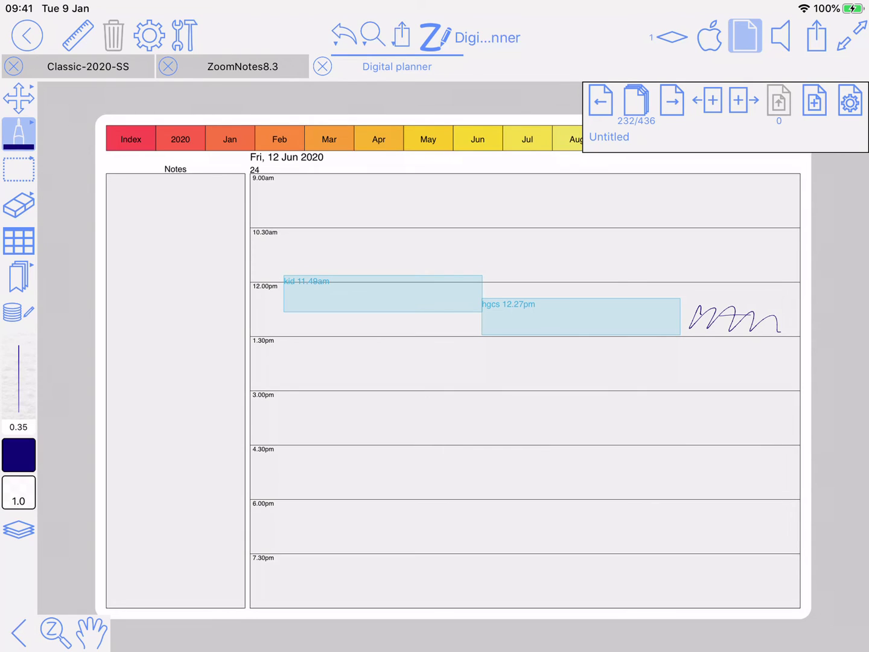
click(745, 35)
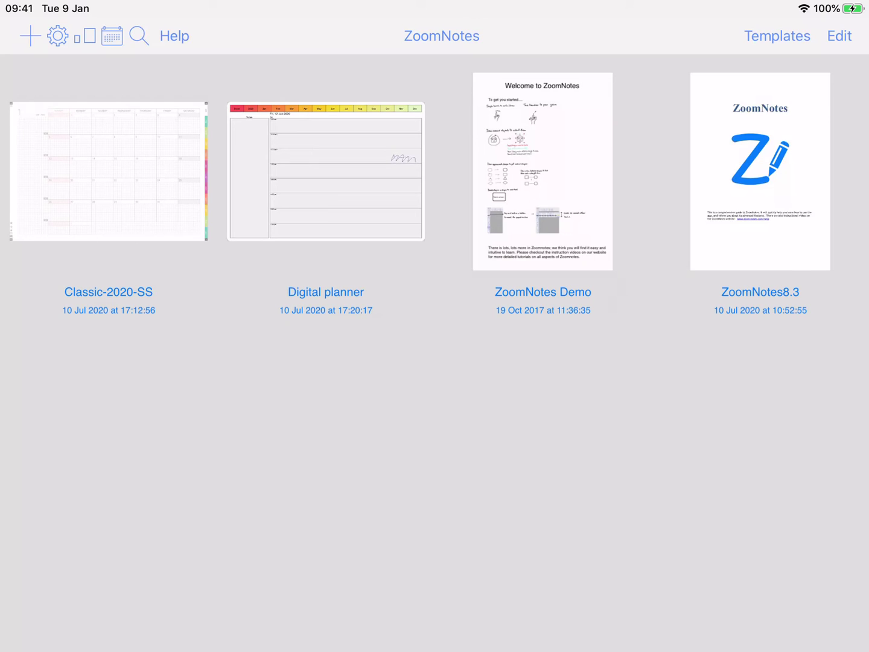
Open the Classic-2020-SS notebook from the document library
click(109, 181)
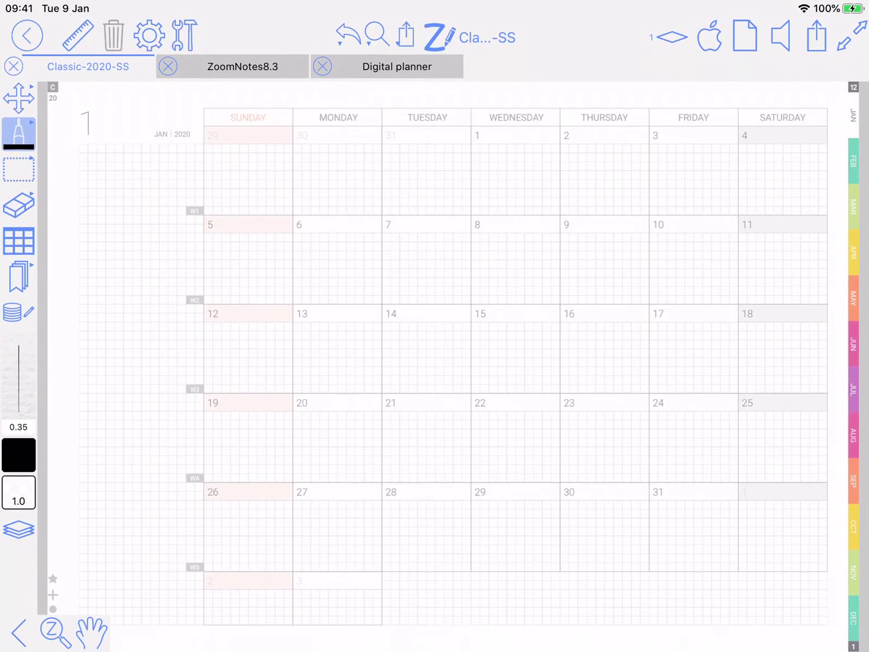